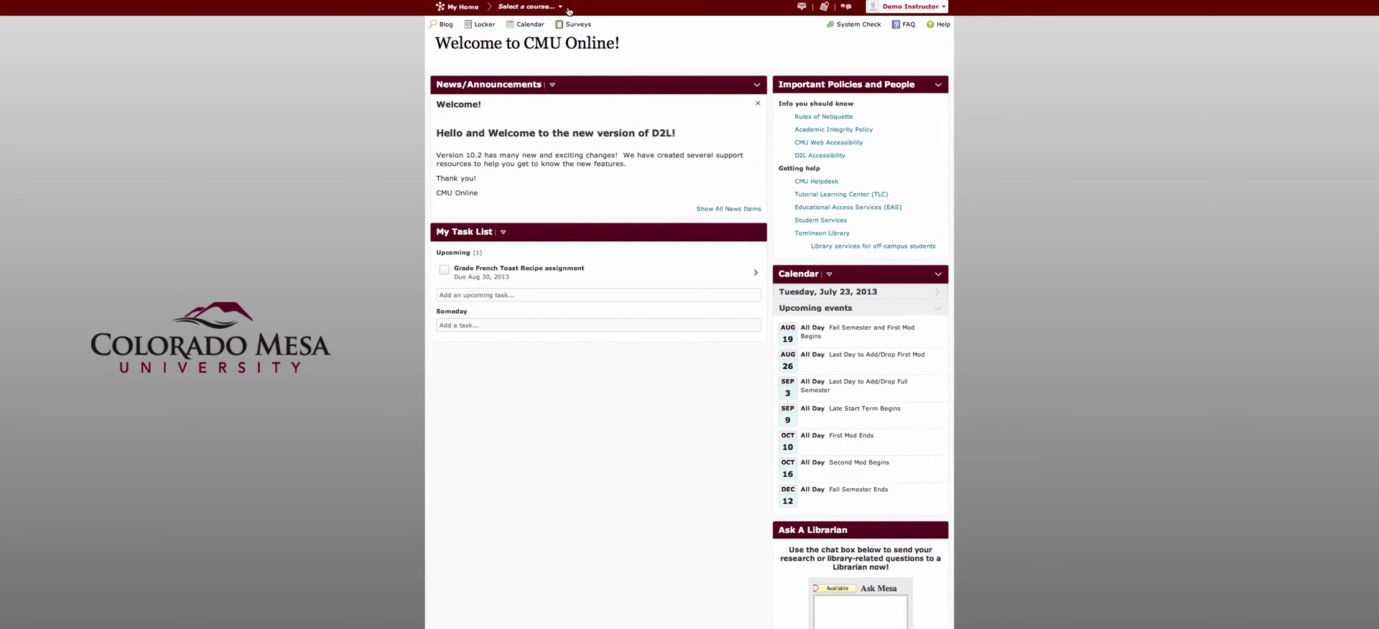
Unpin KINE 333 Test Build Spring 2013 from the course list, keeping it sorted by course name.
{"action": "left_click", "coordinate": [561, 7]}
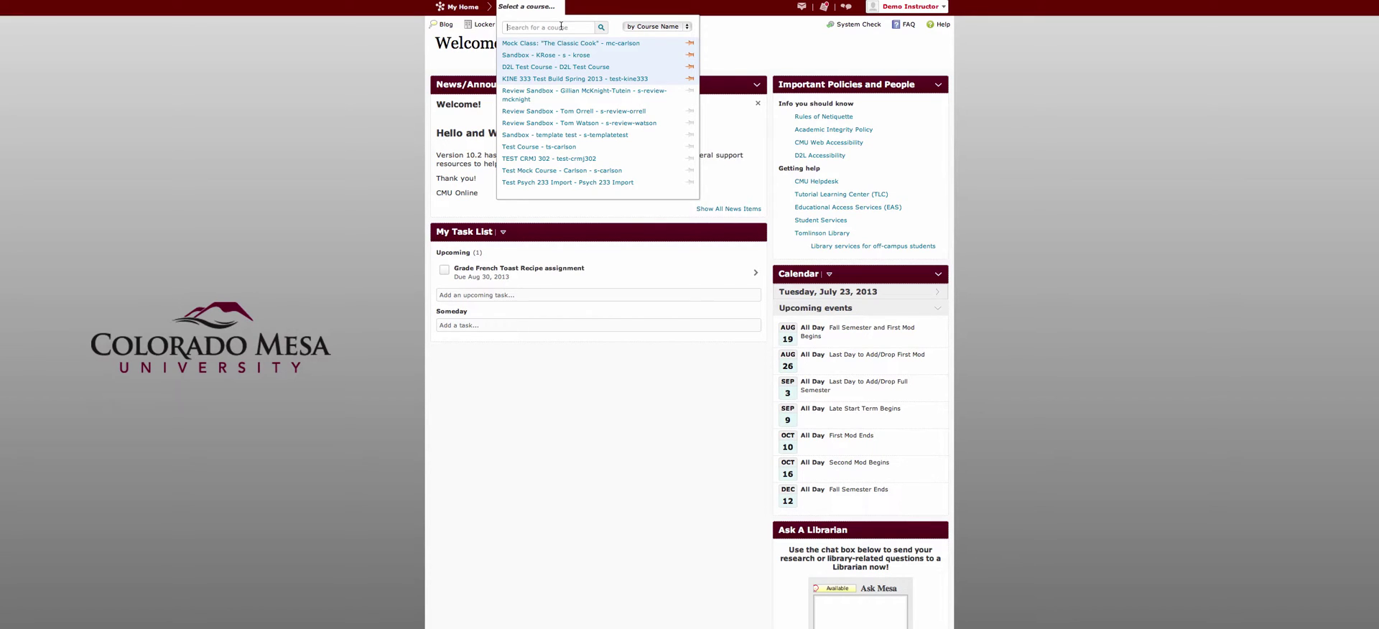
{"action": "left_click", "coordinate": [652, 26]}
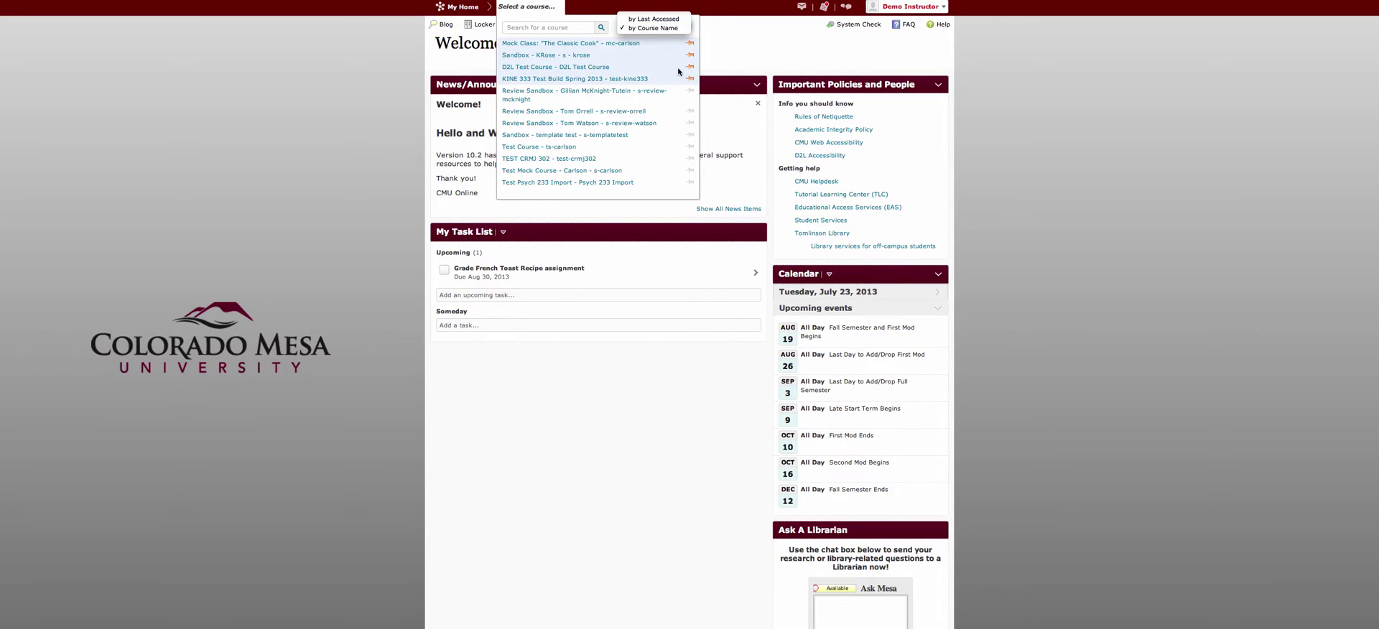
{"action": "left_click", "coordinate": [678, 72]}
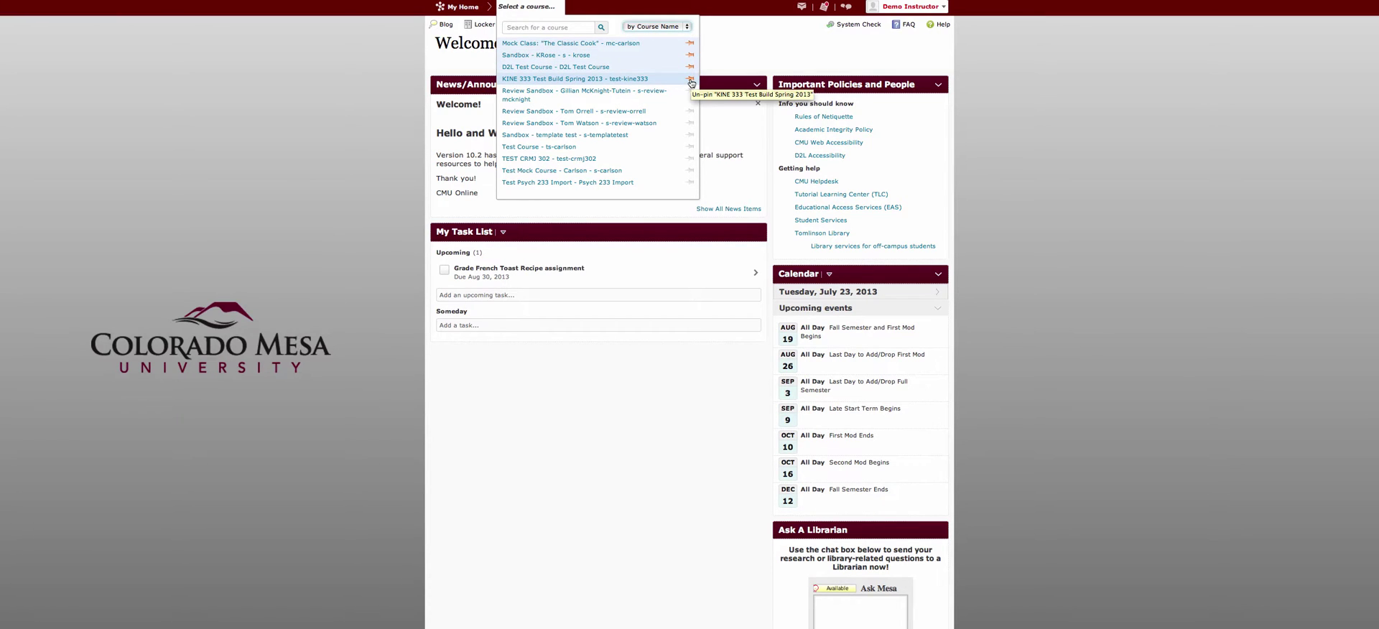
{"action": "left_click", "coordinate": [691, 80]}
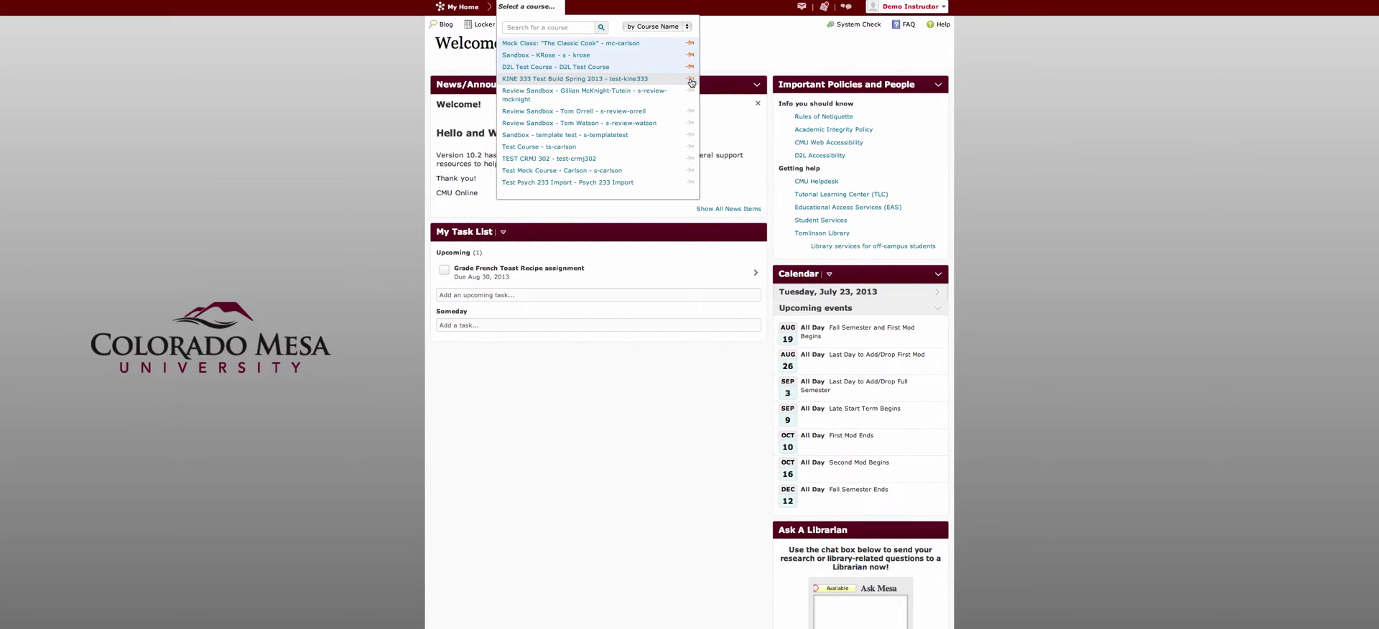
{"action": "left_click", "coordinate": [736, 34]}
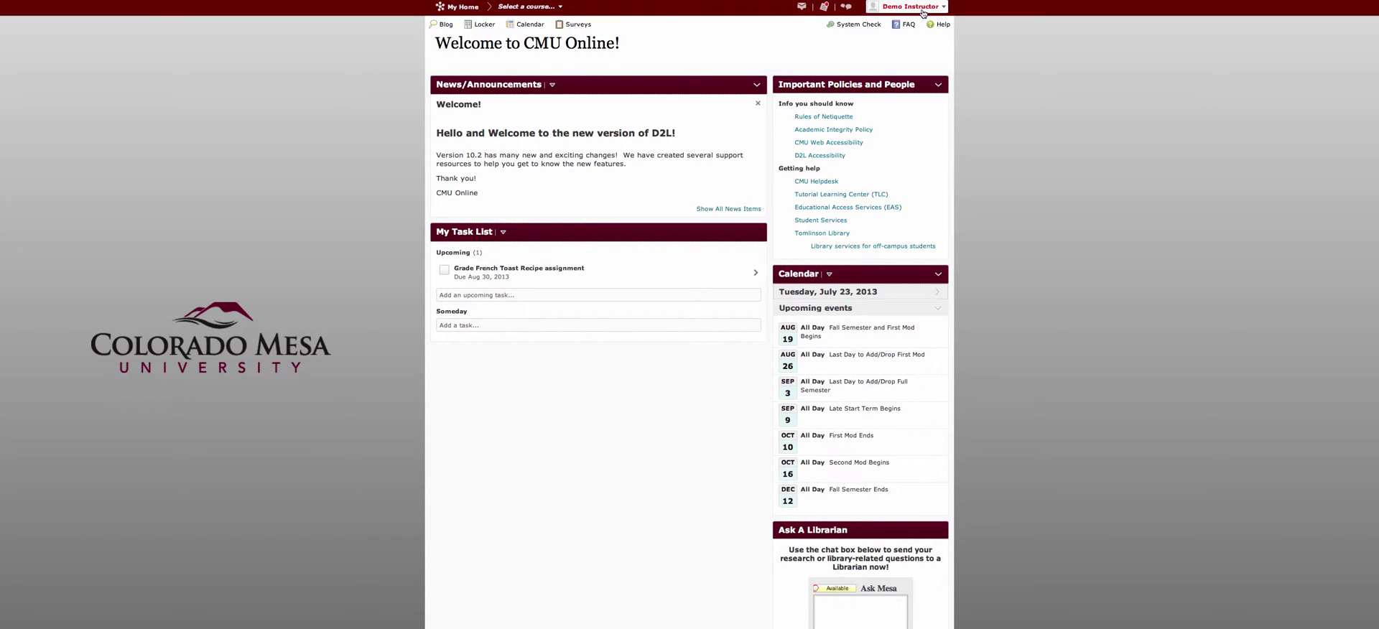
{"action": "left_click", "coordinate": [945, 9]}
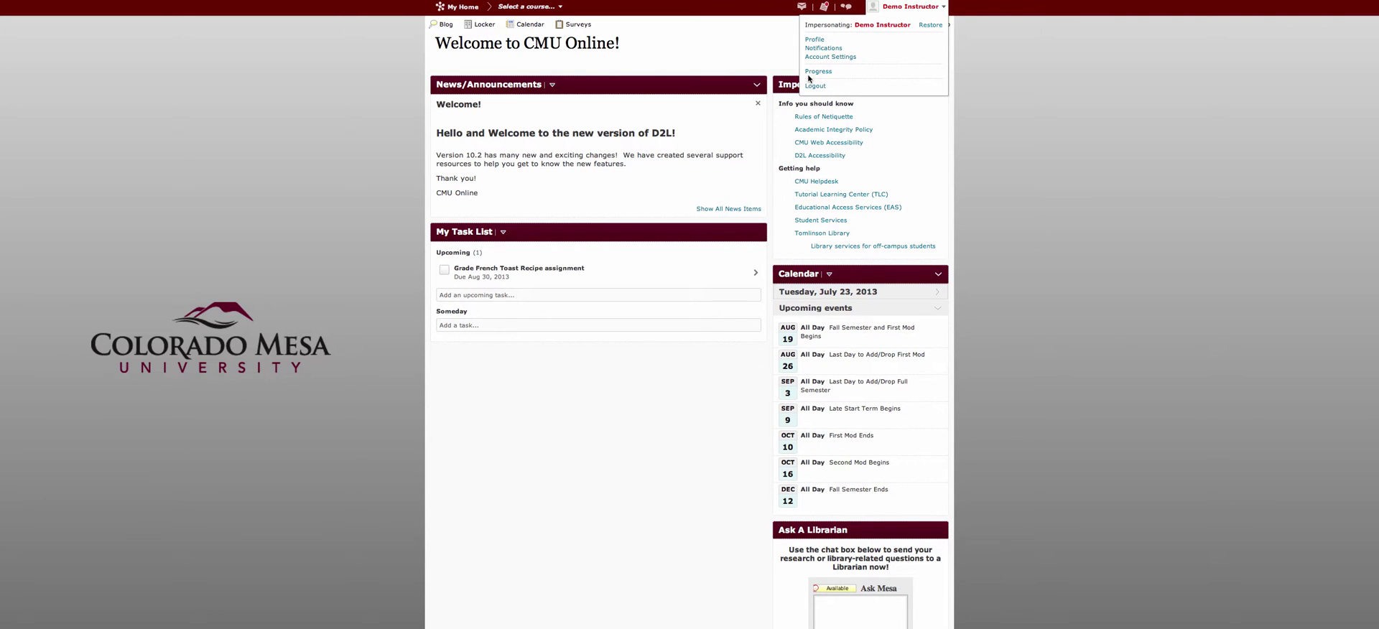
{"action": "left_click", "coordinate": [729, 55]}
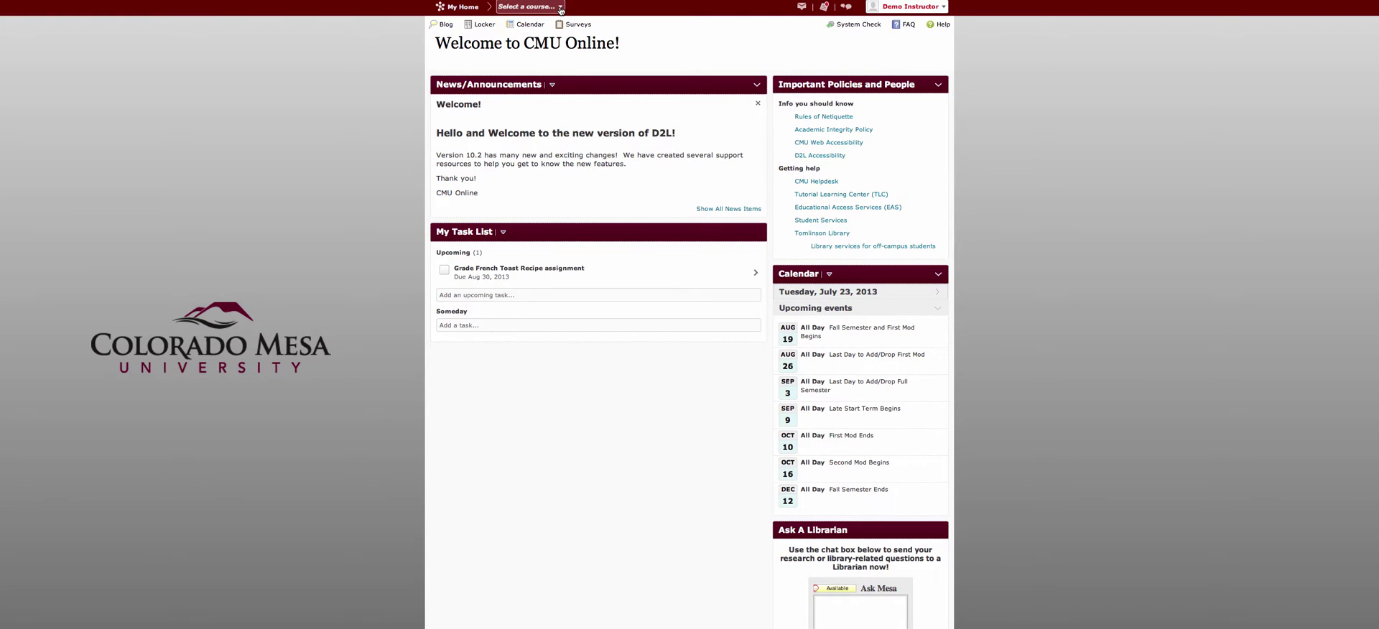
Switch to the Mock Class "The Classic Cook" course from the course selector.
{"action": "left_click", "coordinate": [560, 7]}
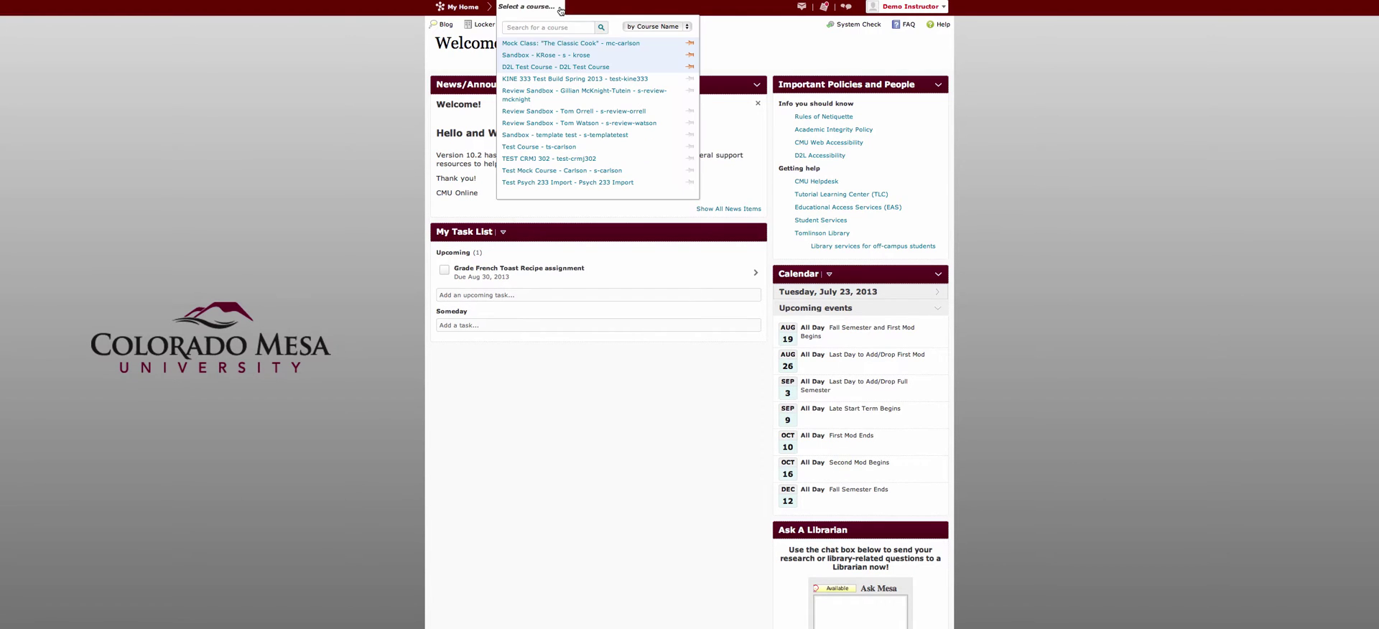
{"action": "left_click", "coordinate": [554, 44]}
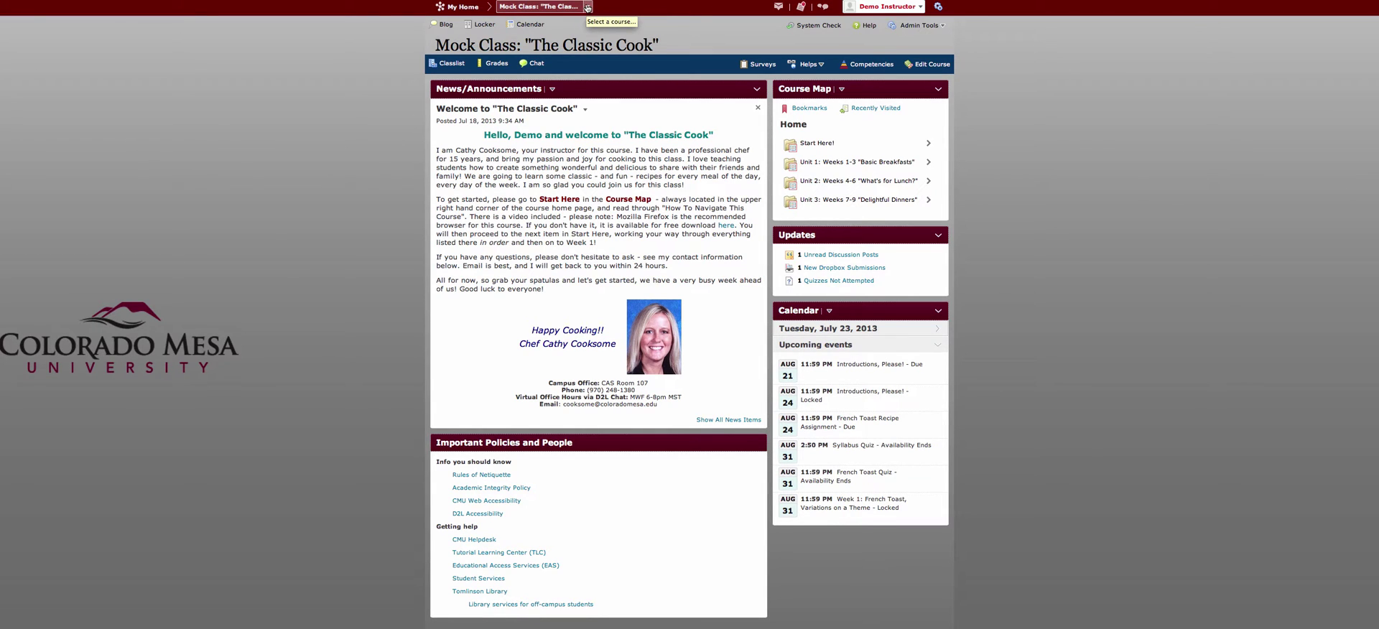
{"action": "left_click", "coordinate": [588, 7]}
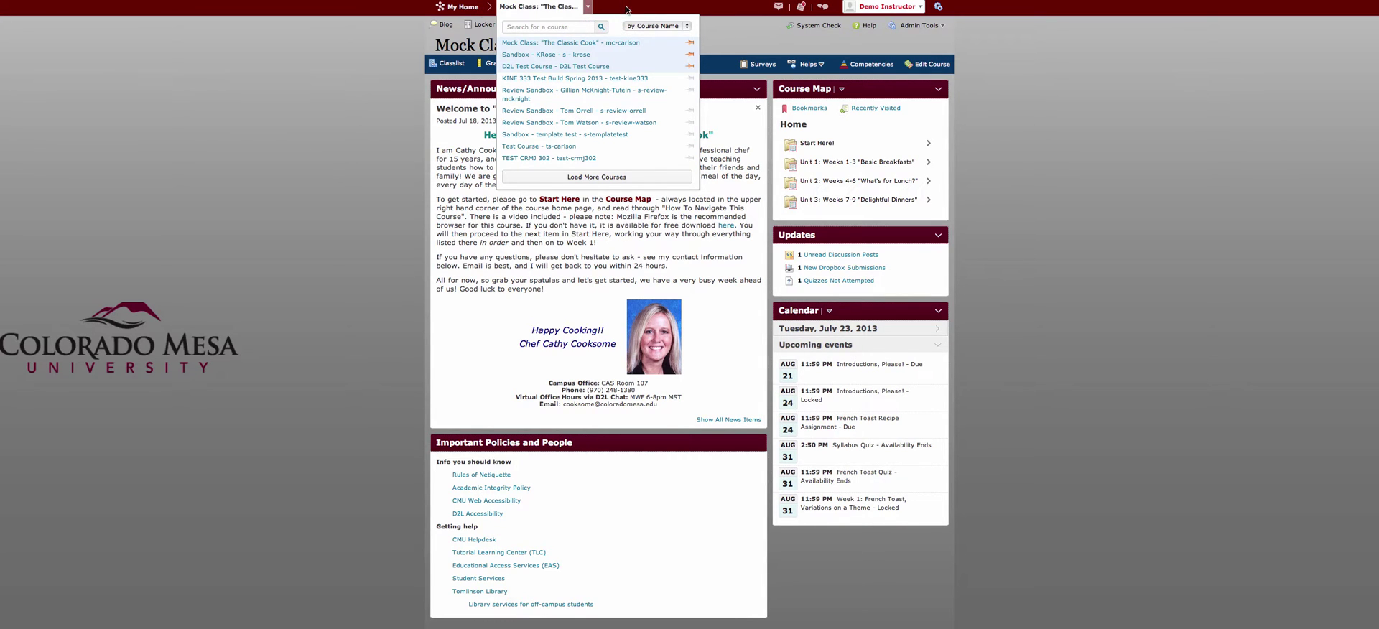
{"action": "left_click", "coordinate": [627, 9]}
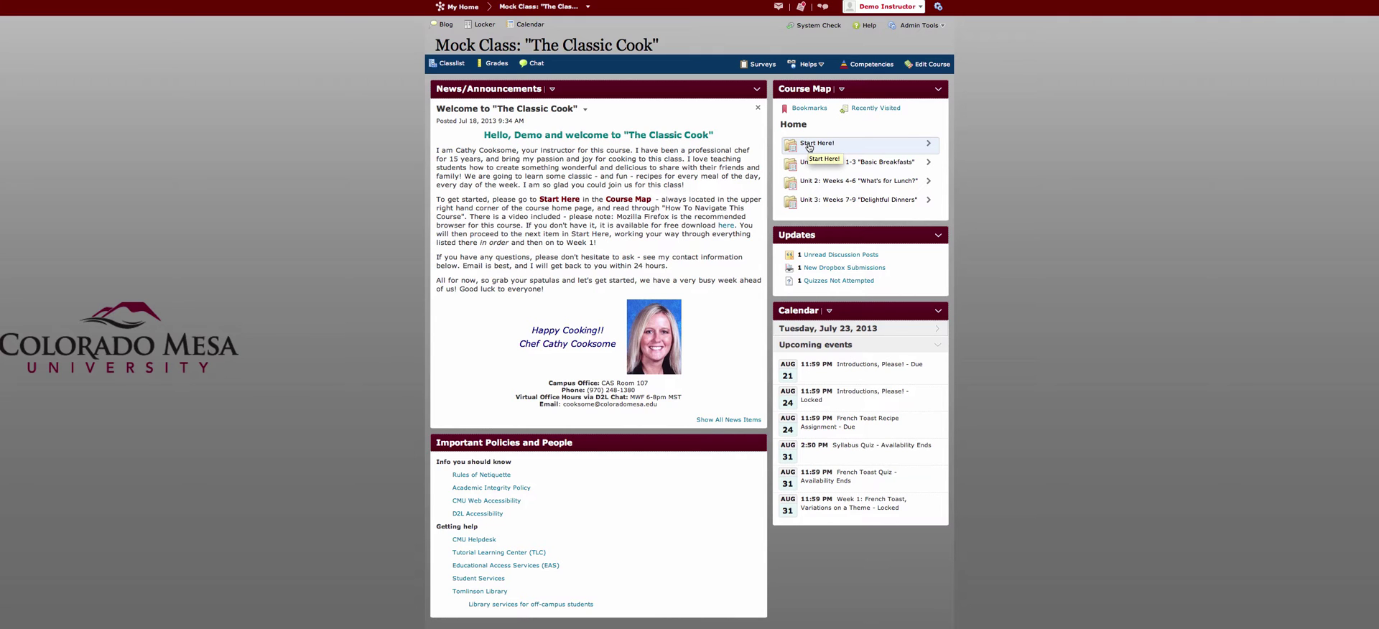
Open How to Navigate this Course in Start Here!, then advance to Meet Your Instructor.
{"action": "left_click", "coordinate": [809, 147]}
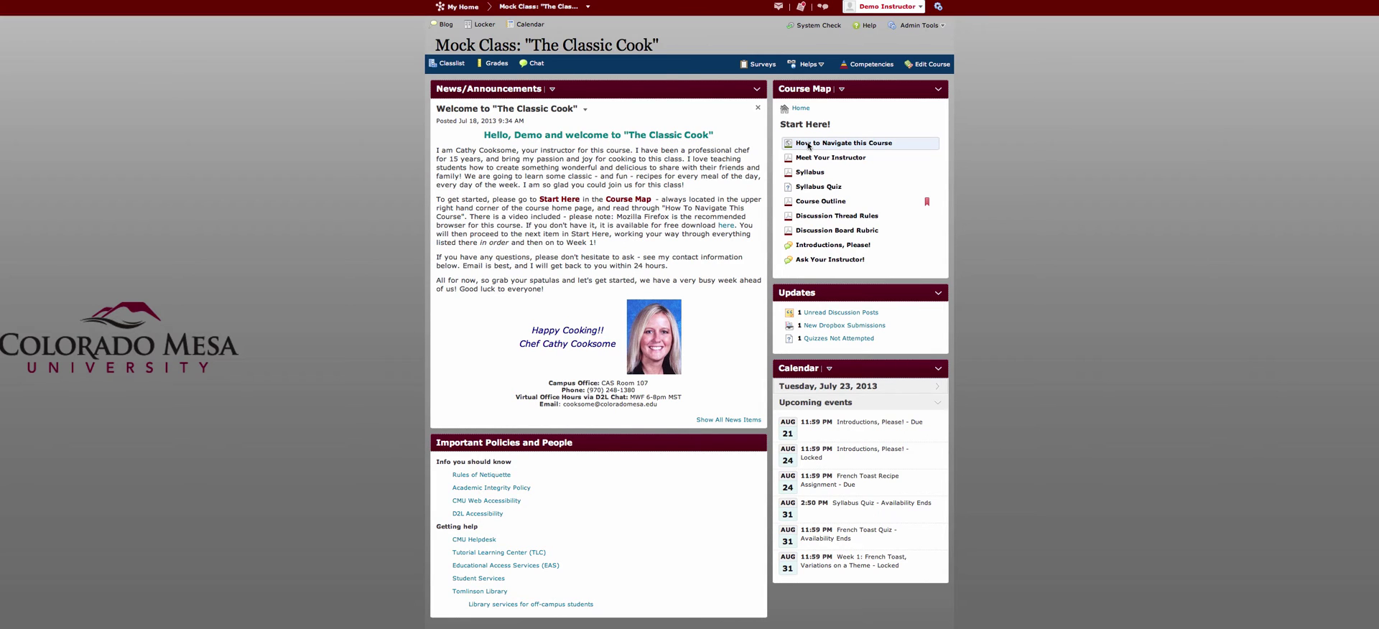
{"action": "left_click", "coordinate": [808, 147]}
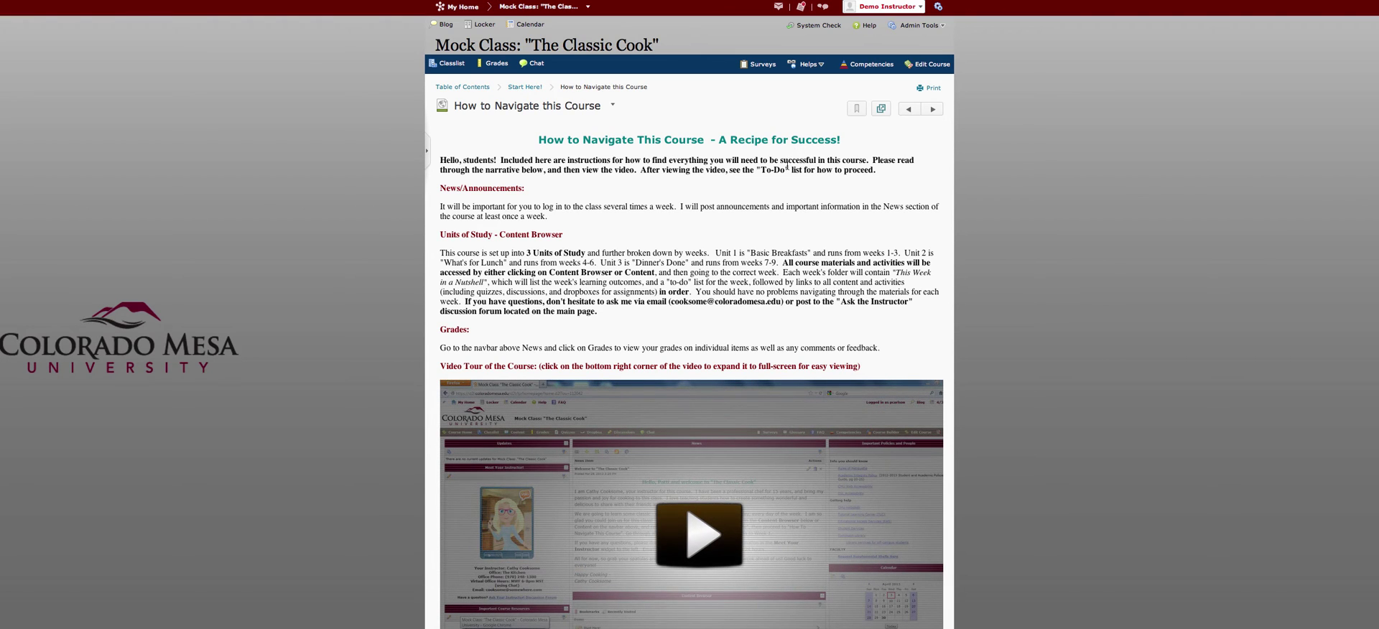
{"action": "left_click", "coordinate": [614, 106]}
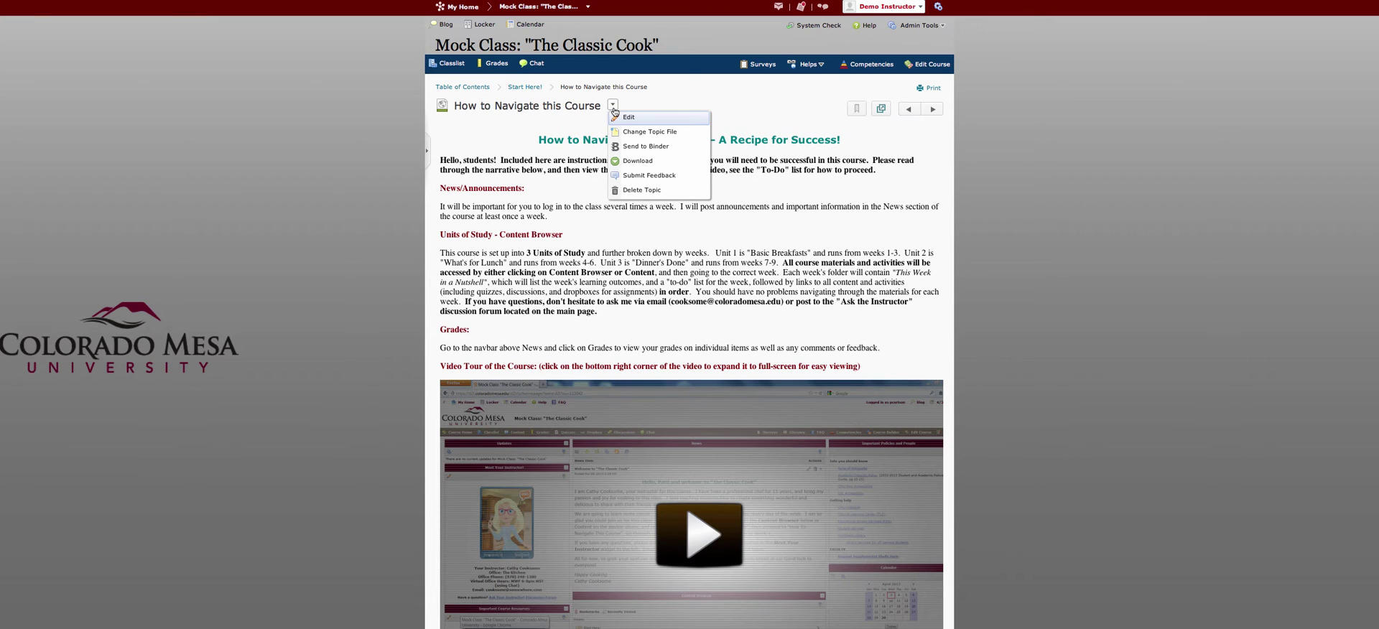
{"action": "left_click", "coordinate": [782, 235]}
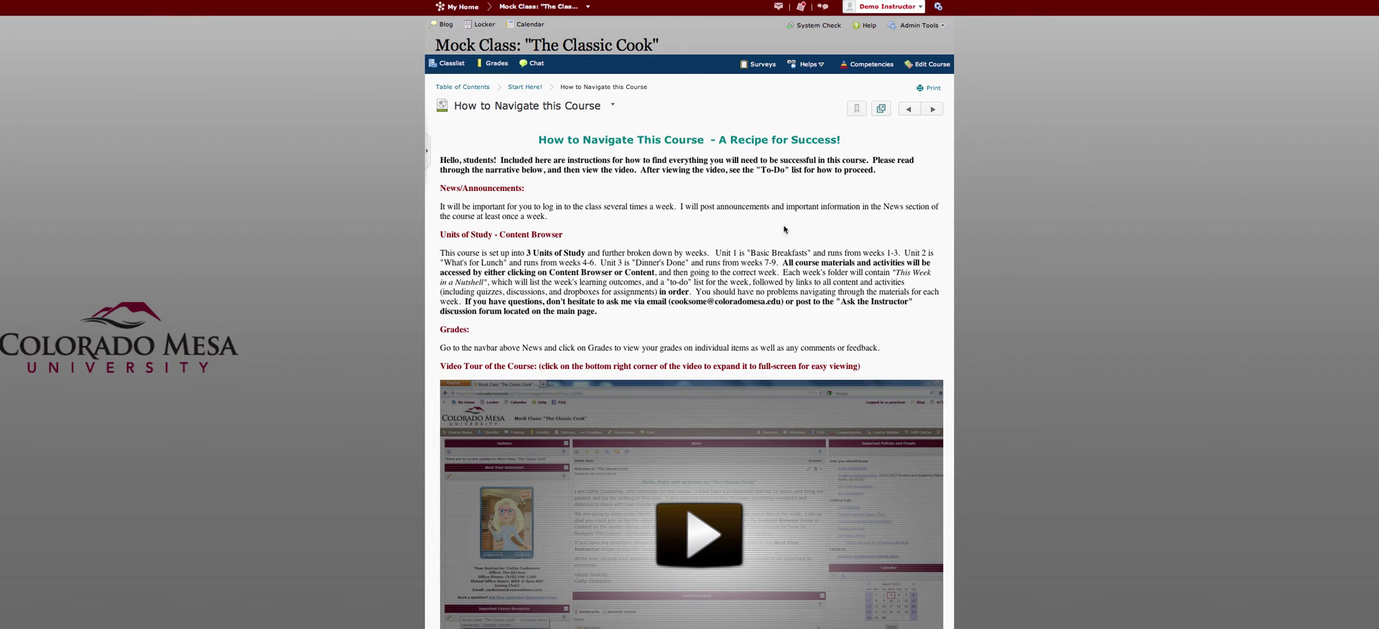
{"action": "left_click", "coordinate": [934, 110]}
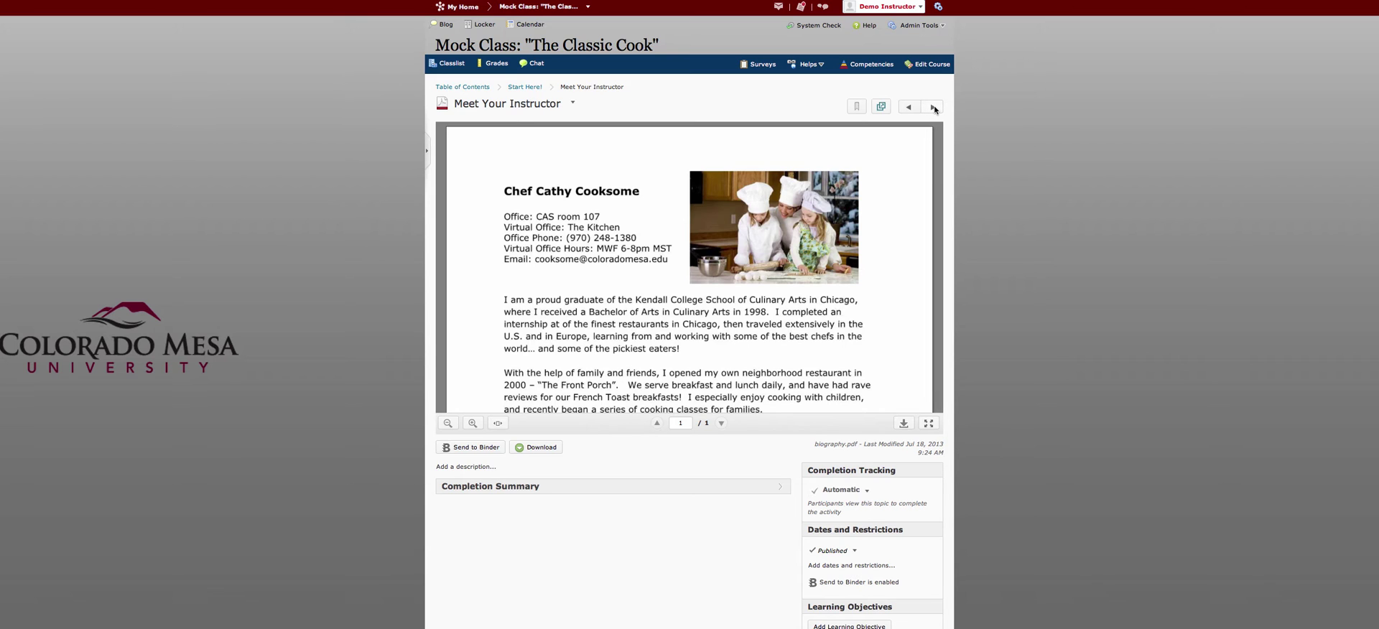
Advance to the Syllabus topic, bookmark it, then continue to Syllabus Quiz.
{"action": "left_click", "coordinate": [933, 108]}
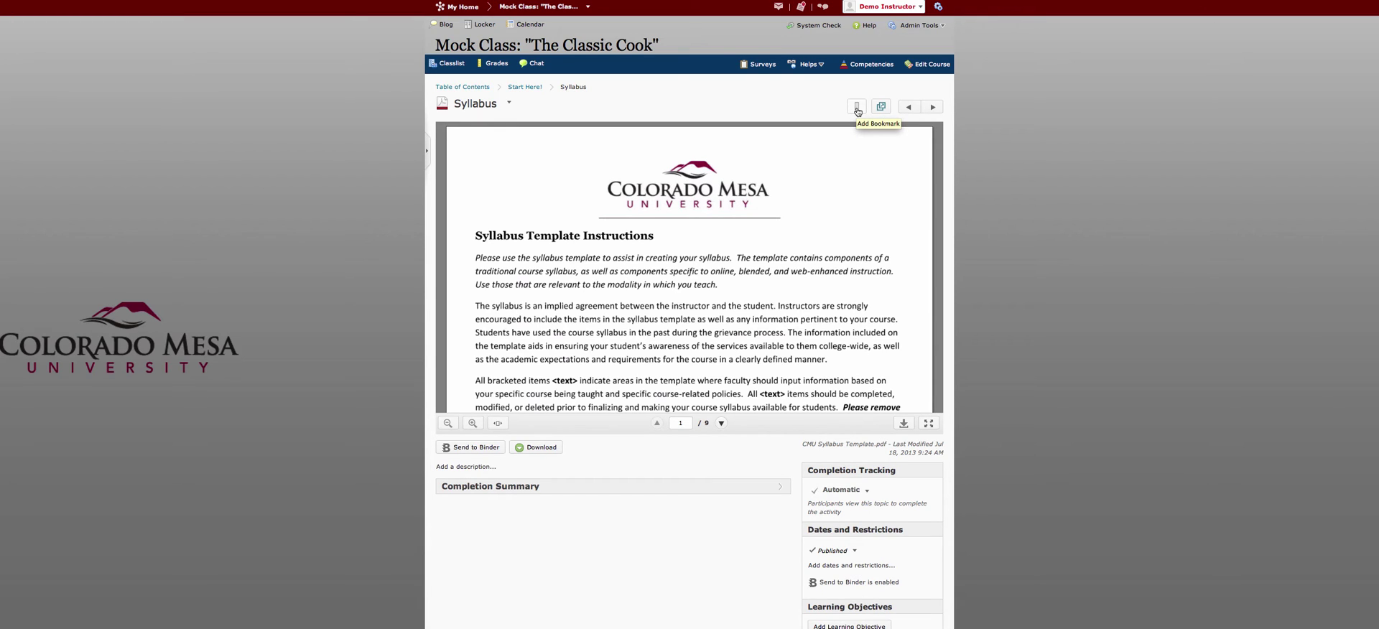
{"action": "left_click", "coordinate": [857, 108]}
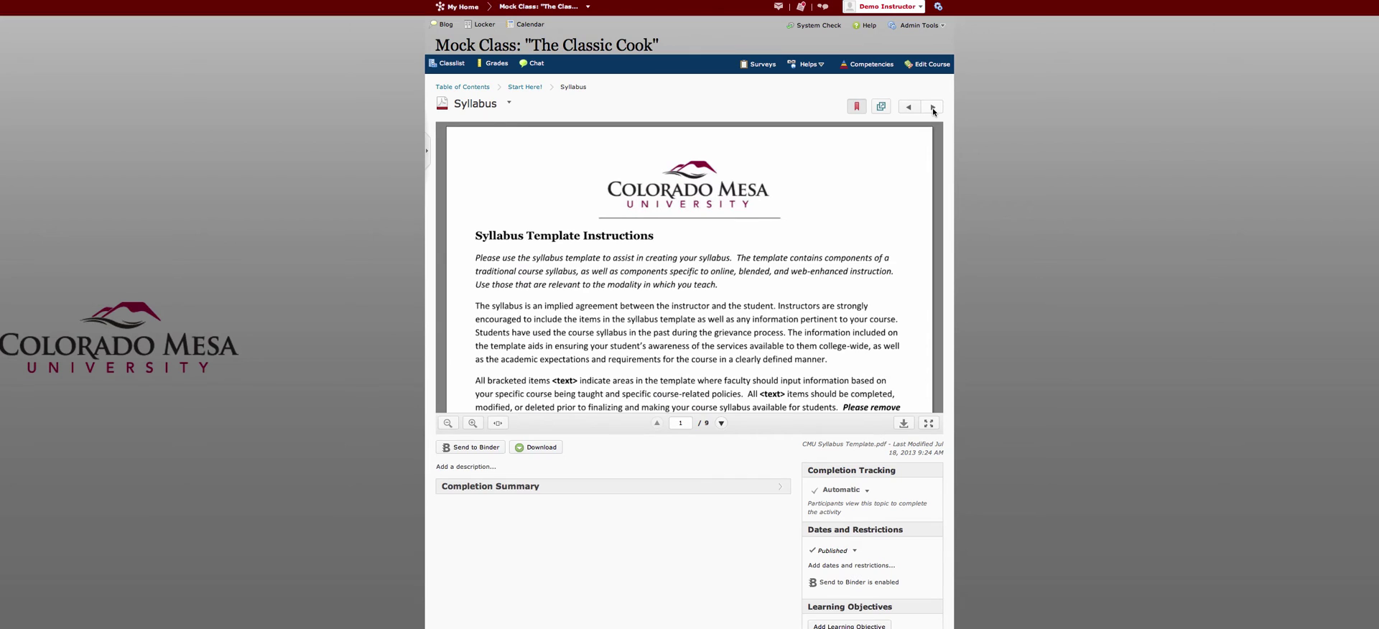
{"action": "left_click", "coordinate": [932, 108]}
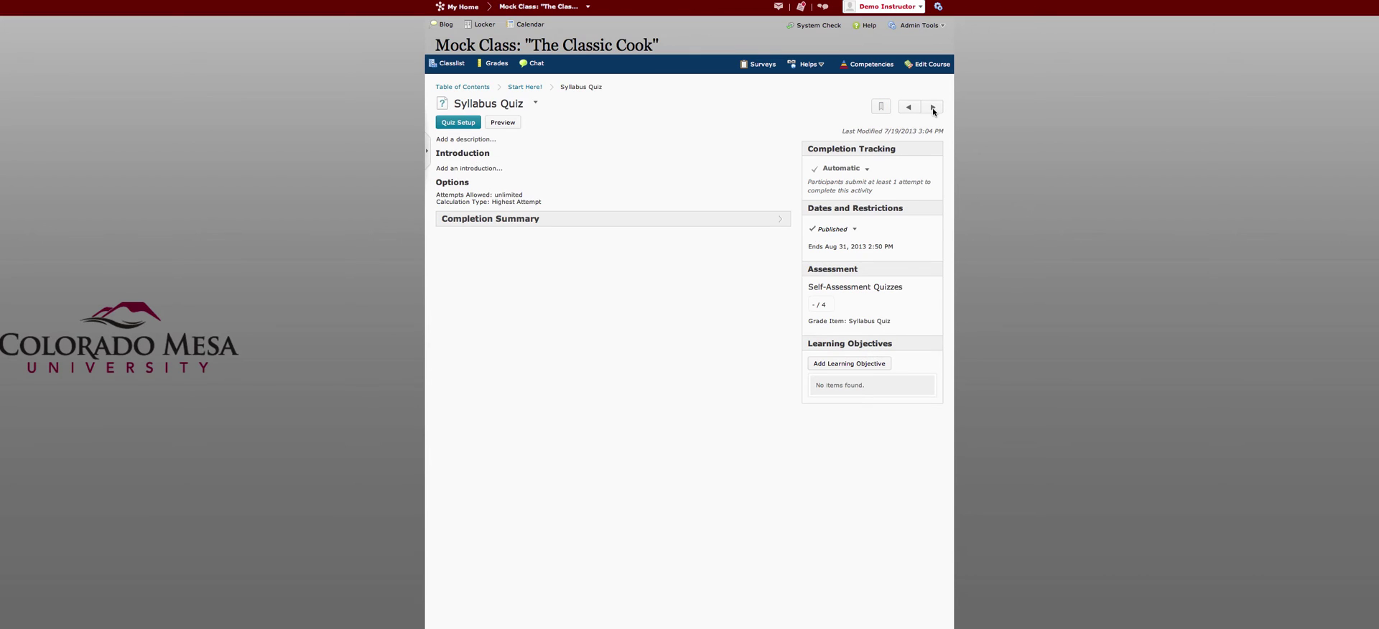
Use Edit Course in the navbar to reach the Course Administration tool list.
{"action": "left_click", "coordinate": [927, 66]}
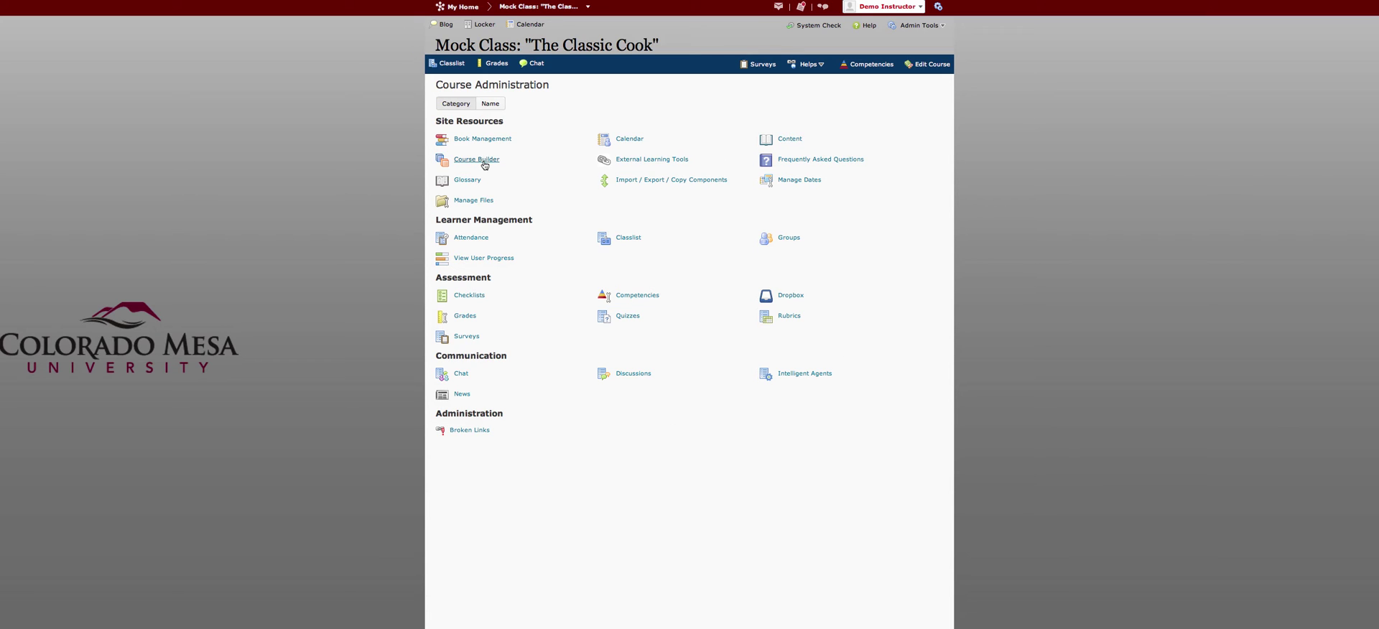
{"action": "left_click", "coordinate": [791, 296]}
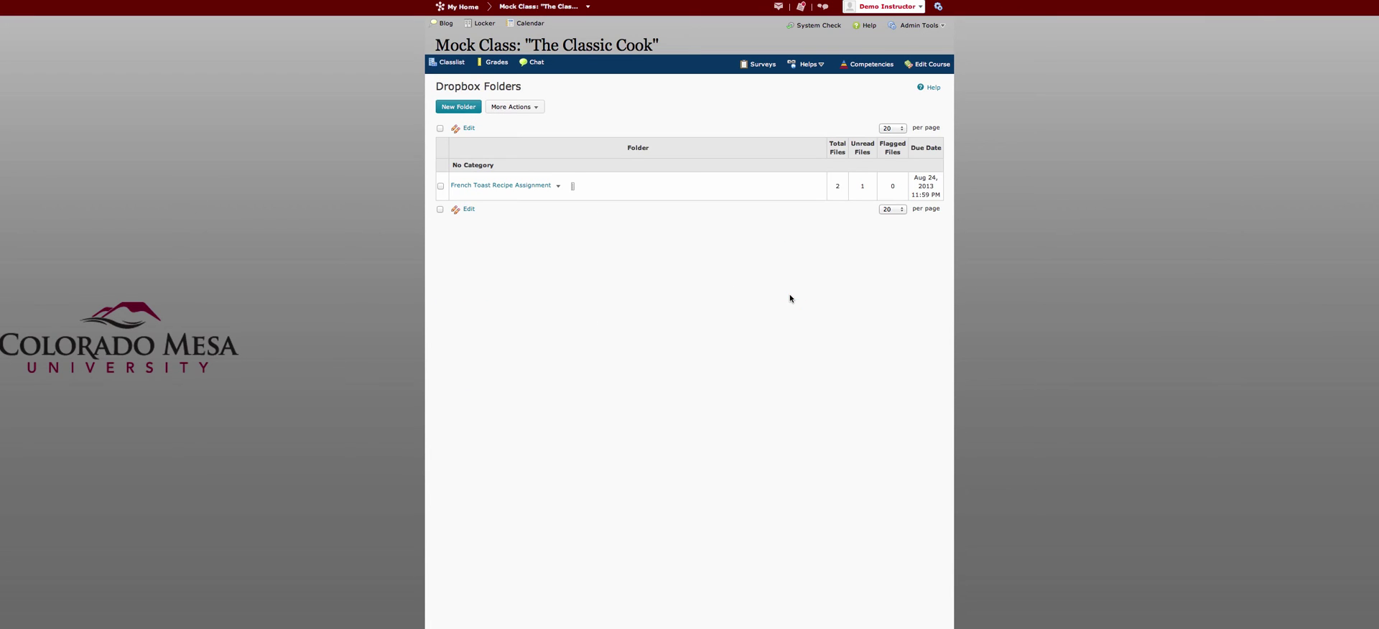
{"action": "left_click", "coordinate": [559, 189]}
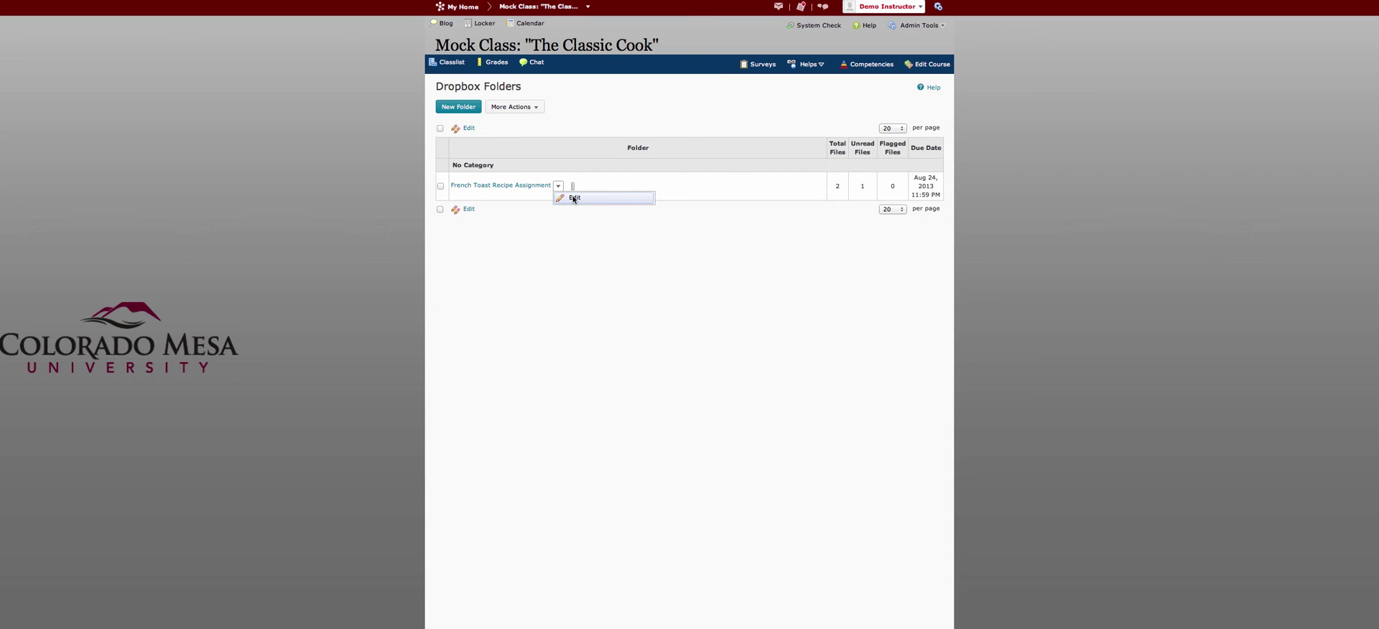
{"action": "left_click", "coordinate": [574, 198]}
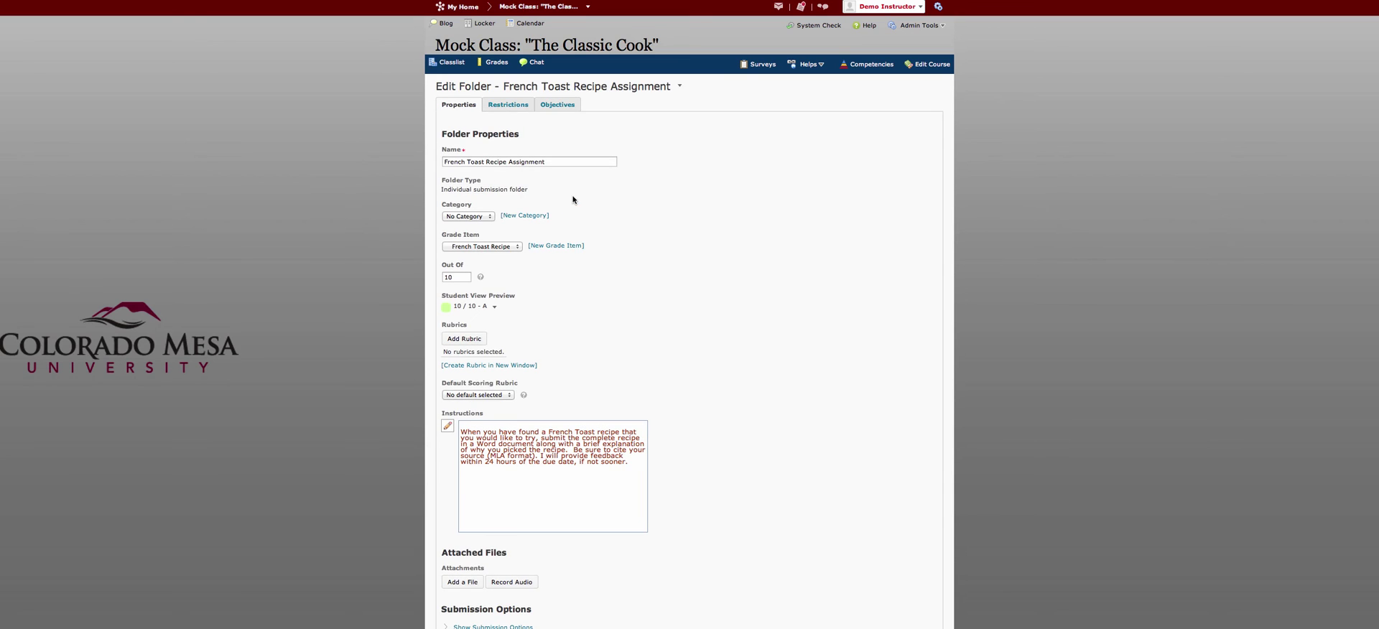
{"action": "left_click", "coordinate": [506, 106]}
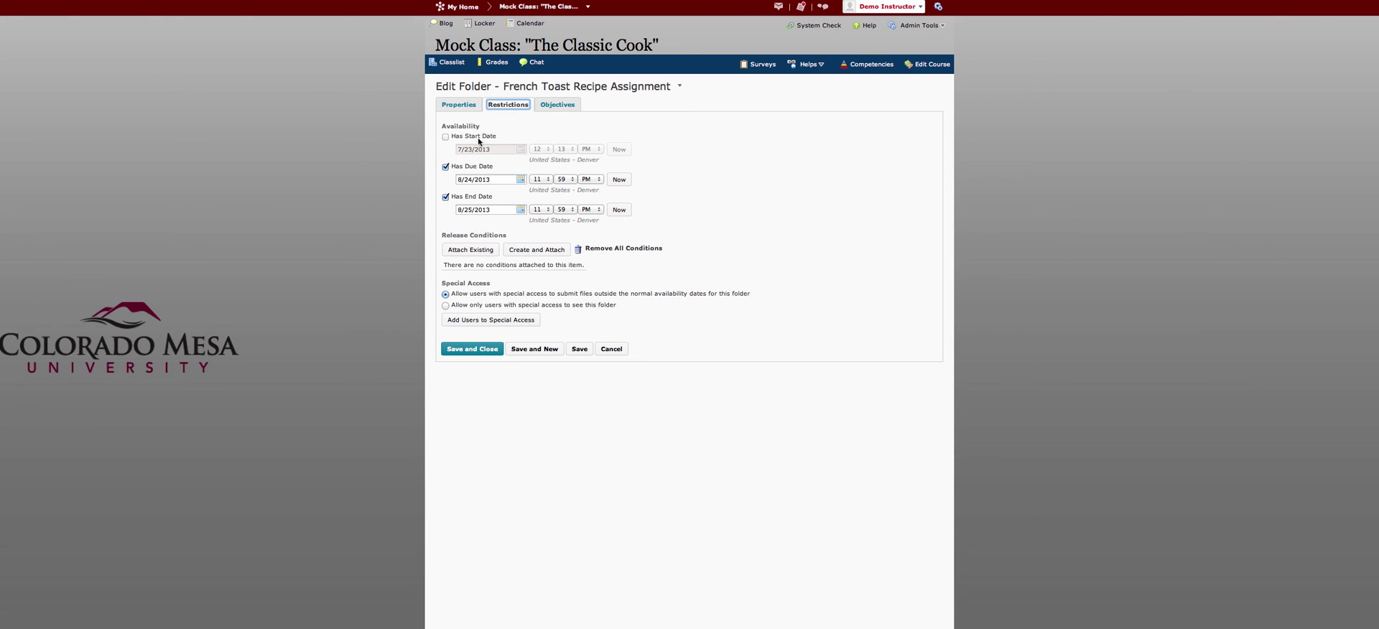
{"action": "left_click", "coordinate": [926, 67]}
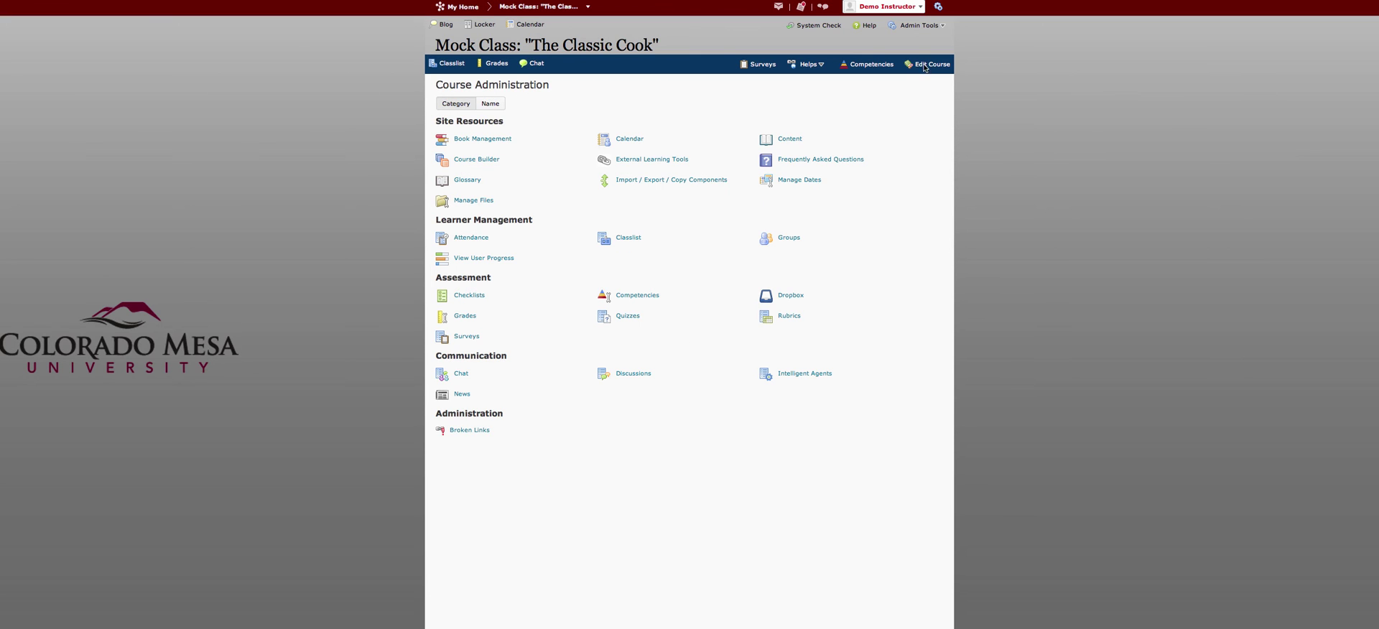
{"action": "left_click", "coordinate": [789, 297]}
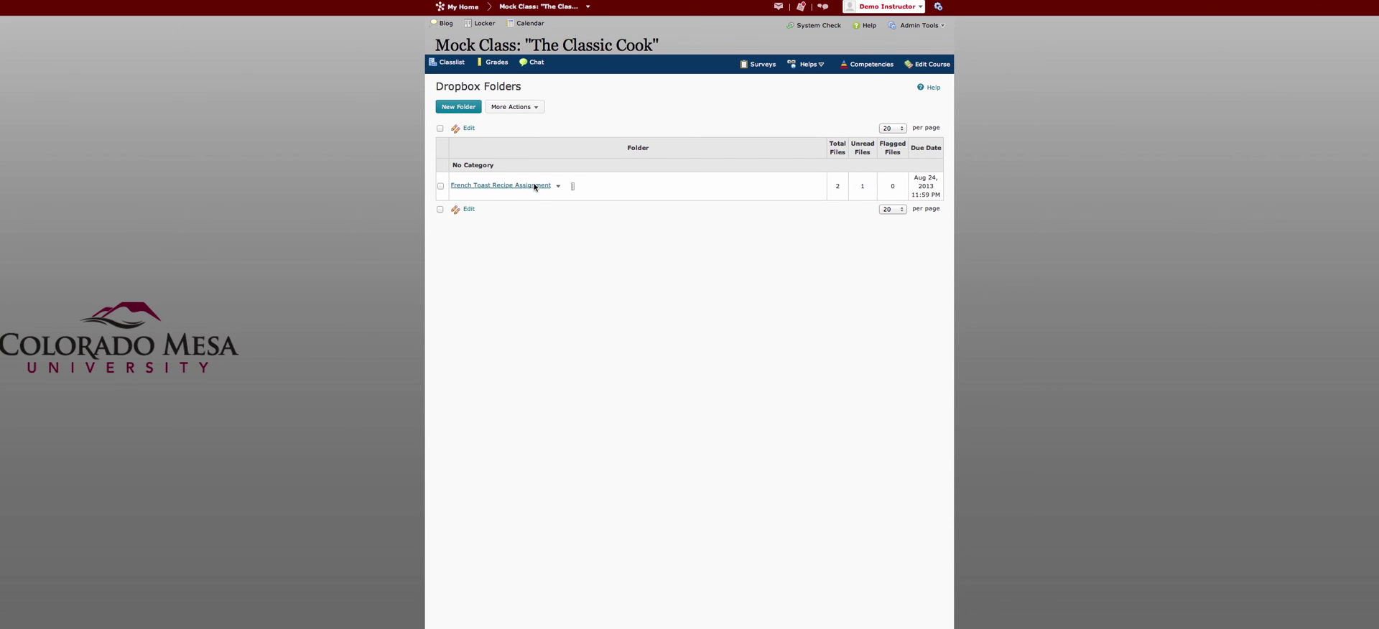
{"action": "left_click", "coordinate": [534, 186]}
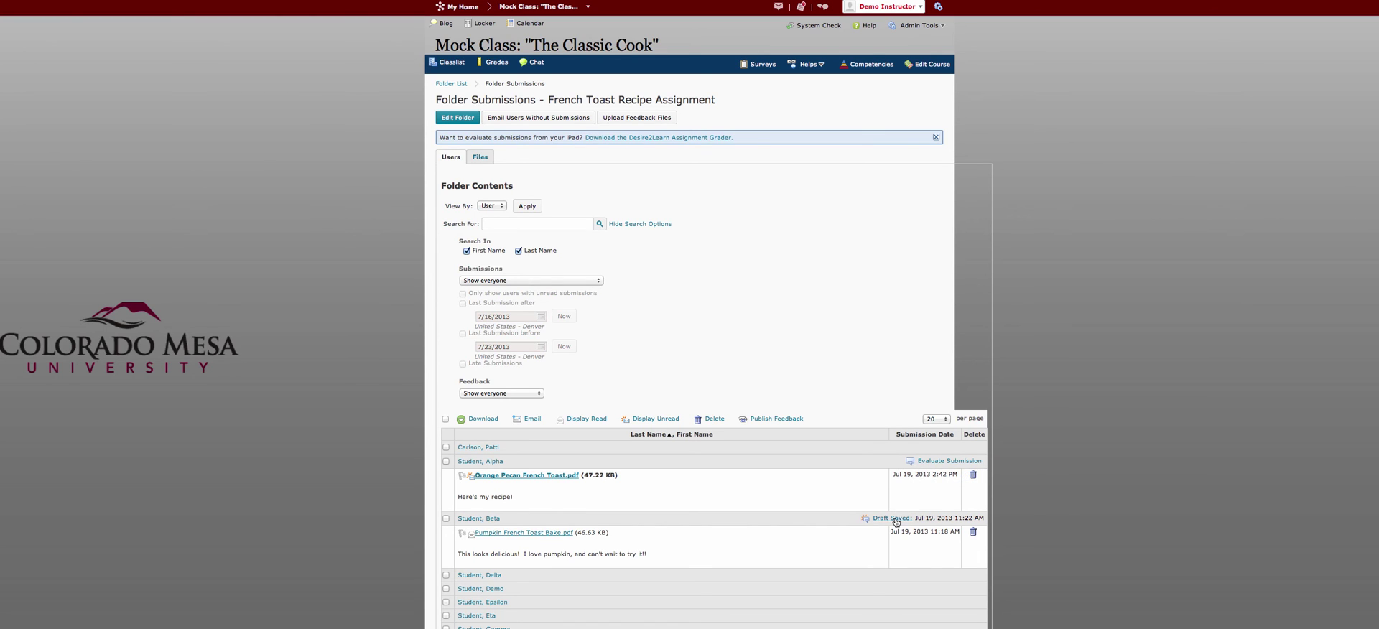
{"action": "left_click", "coordinate": [445, 419]}
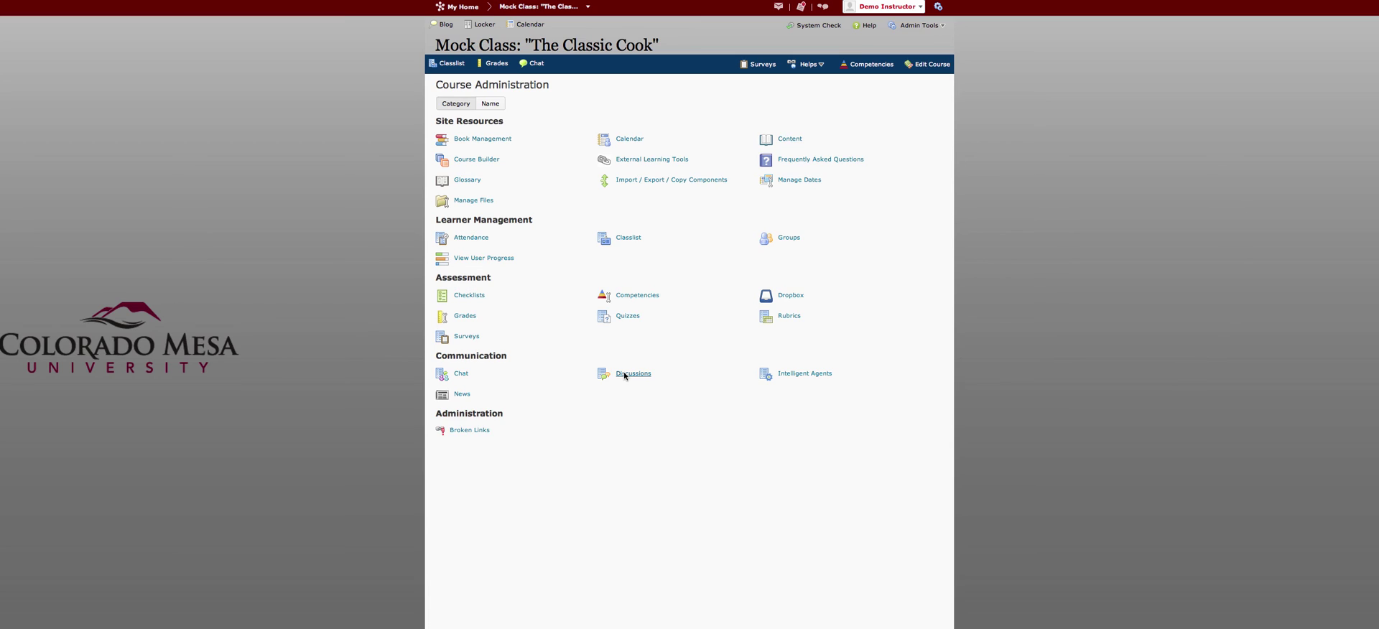
In Discussions, choose Edit Topic for 'Week 1: French Toast, Variations on a Theme'.
{"action": "left_click", "coordinate": [624, 374]}
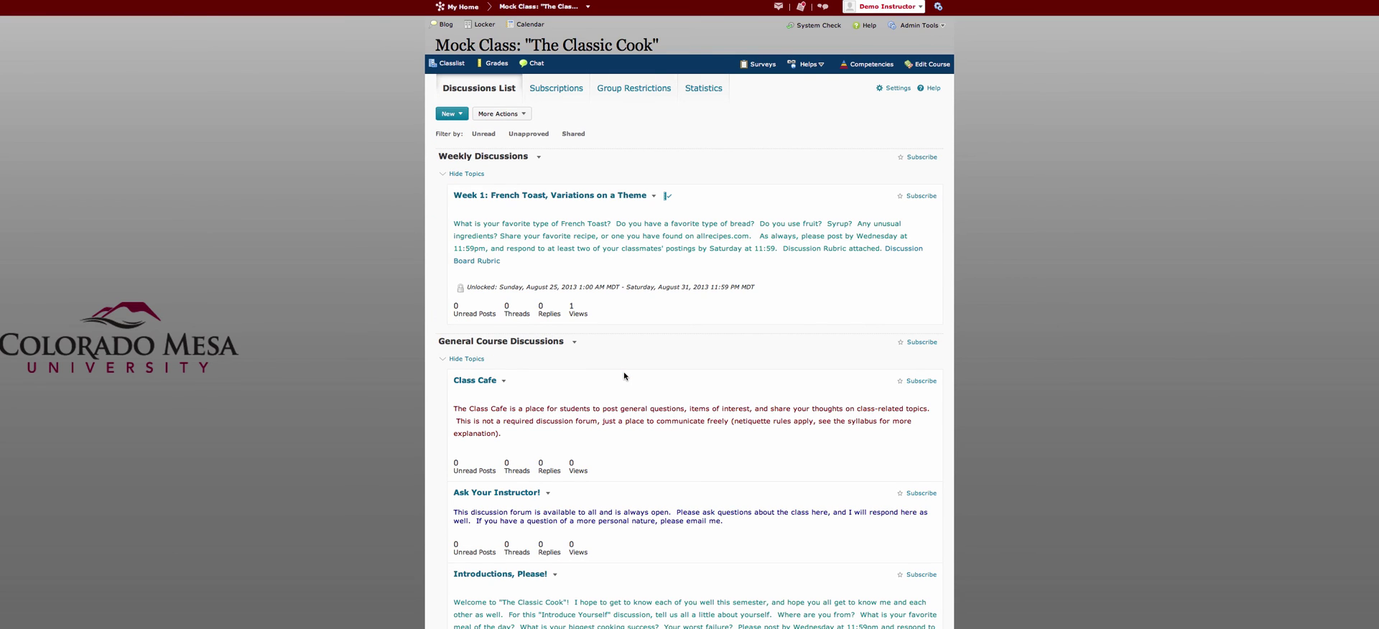
{"action": "left_click", "coordinate": [653, 197]}
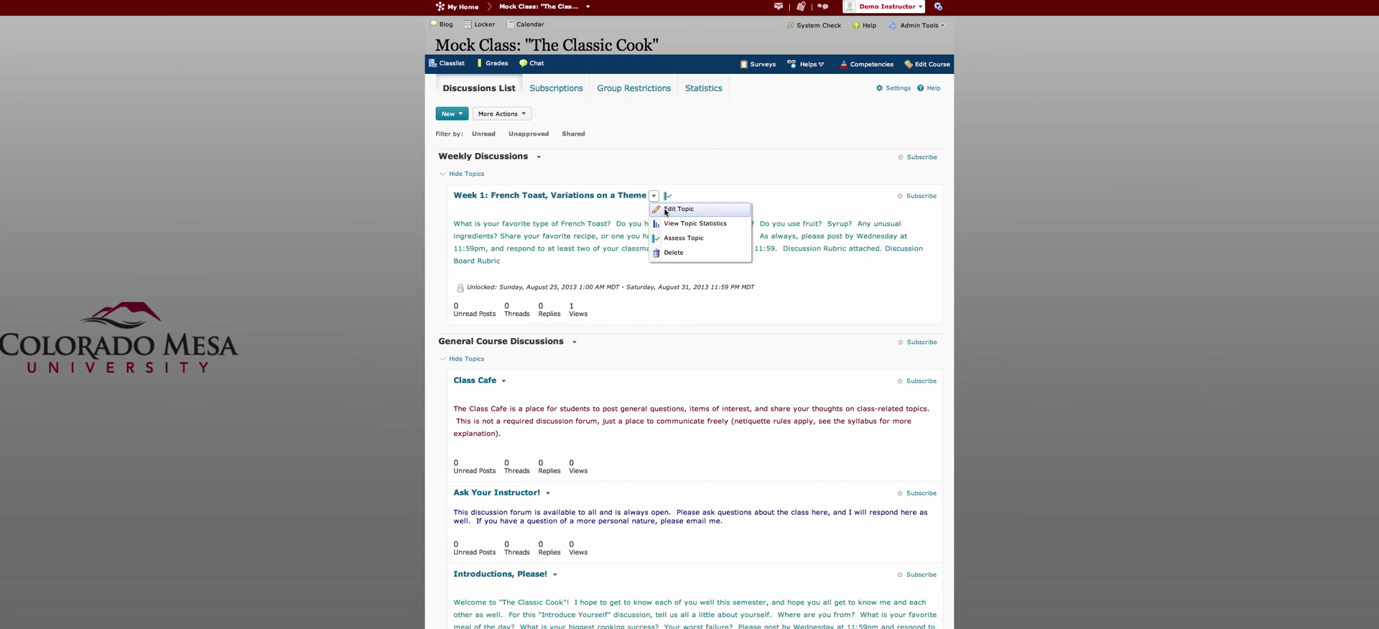
{"action": "left_click", "coordinate": [665, 210]}
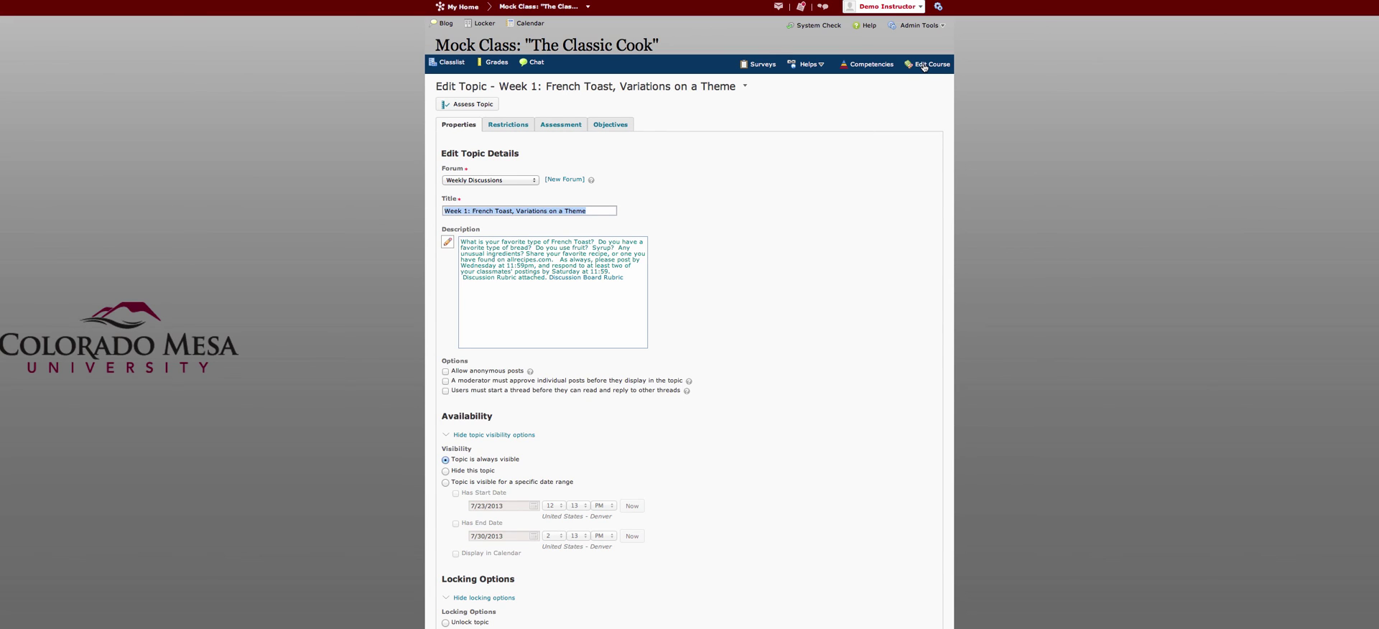
Go to Grades and switch to the Enter Grades tab.
{"action": "left_click", "coordinate": [497, 63]}
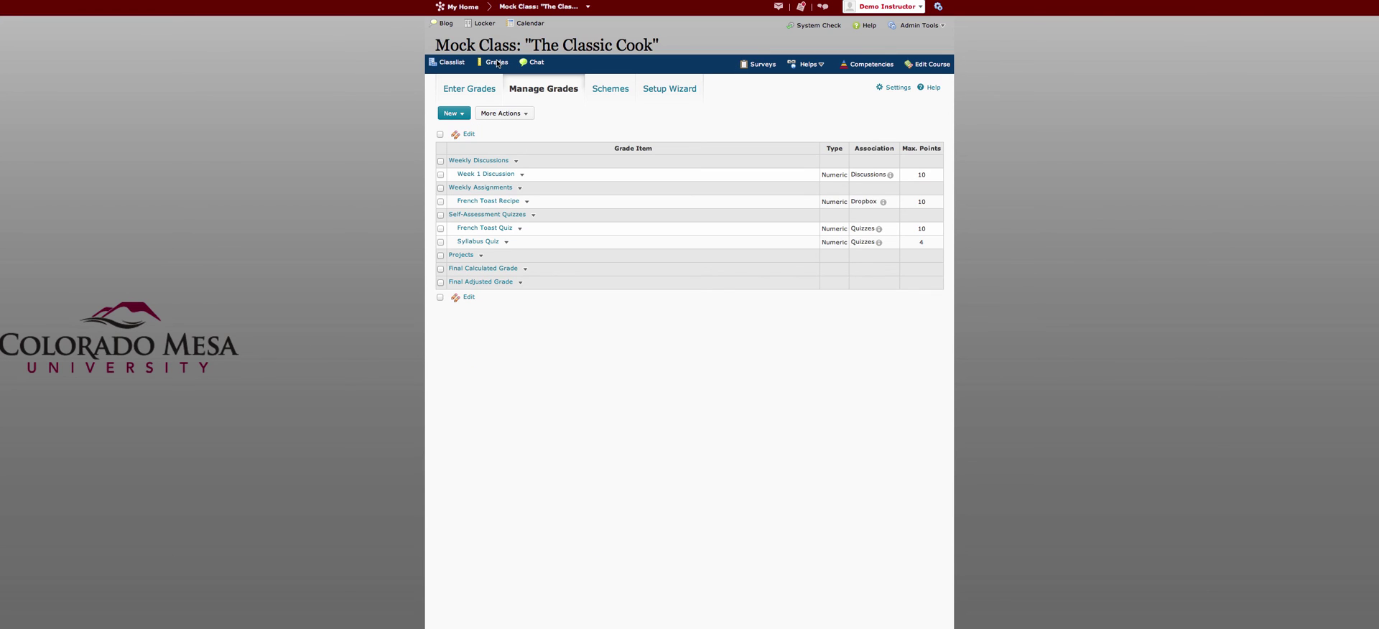
{"action": "left_click", "coordinate": [471, 96]}
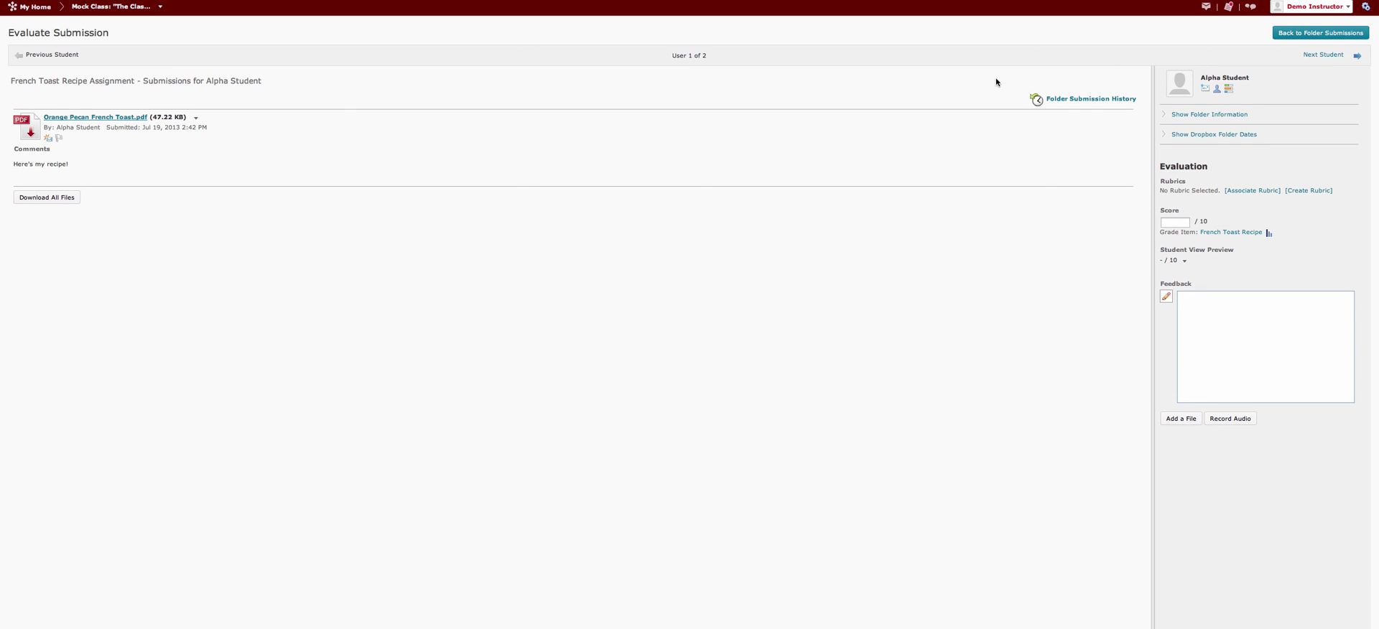
Use the Mock Class breadcrumb link to return to "The Classic Cook" home page.
{"action": "left_click", "coordinate": [131, 6]}
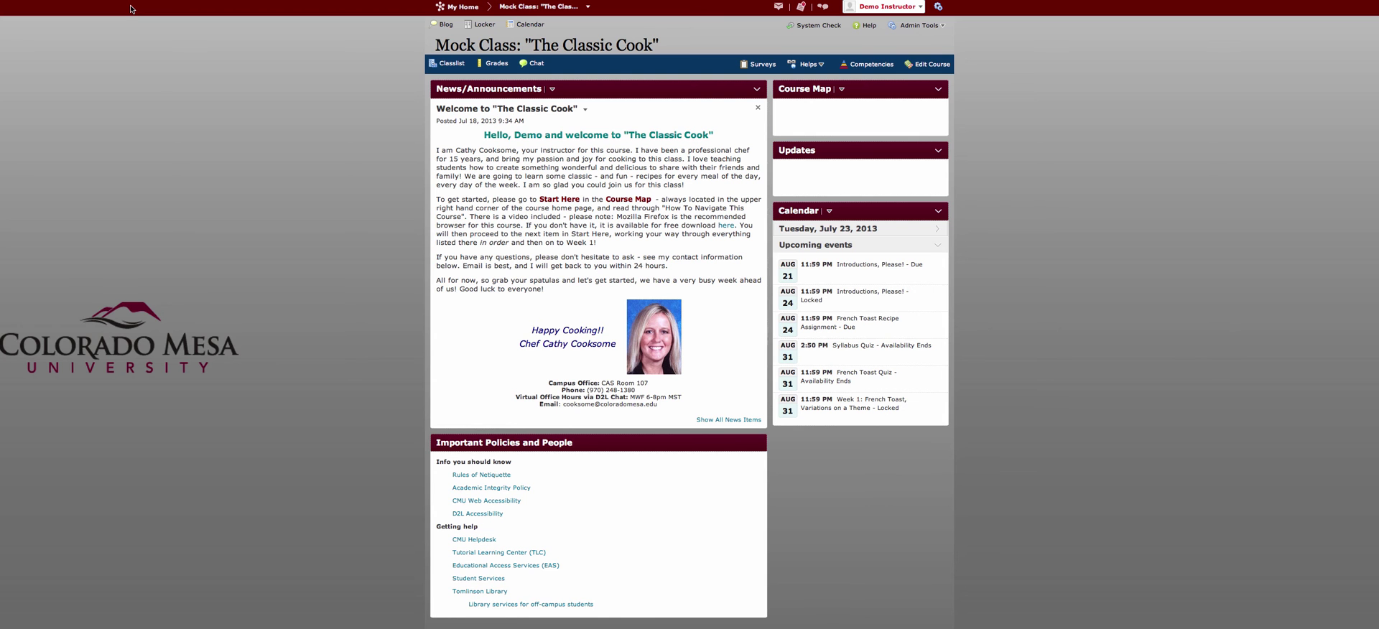